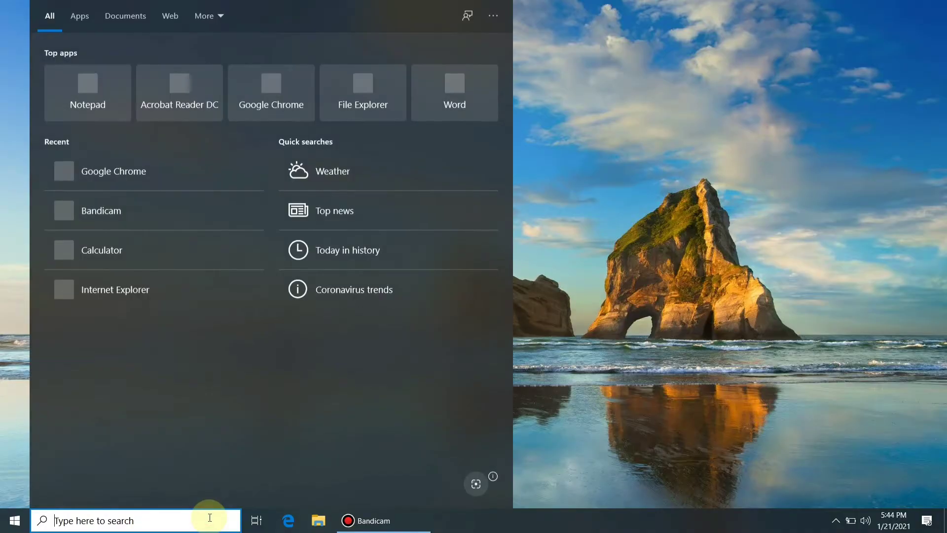
Launch Chrome from the Start menu to roblox.com/home and check its gear menu, still without BTRoblox
text(chro)
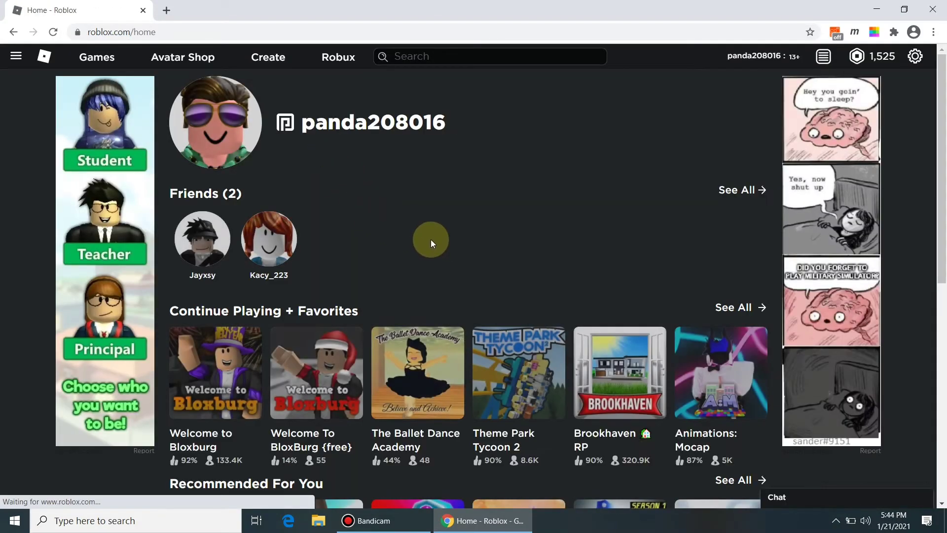
mouse_move(240, 213)
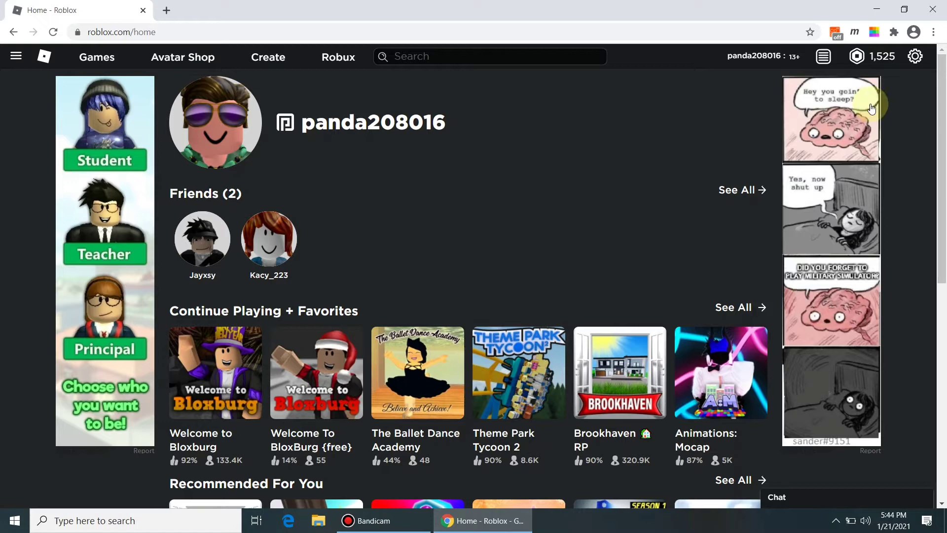
click(916, 57)
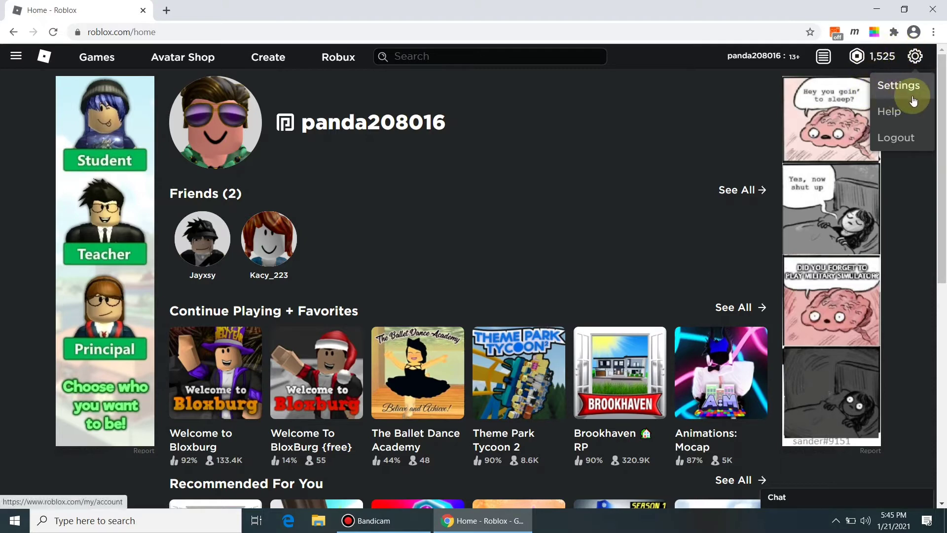
click(673, 144)
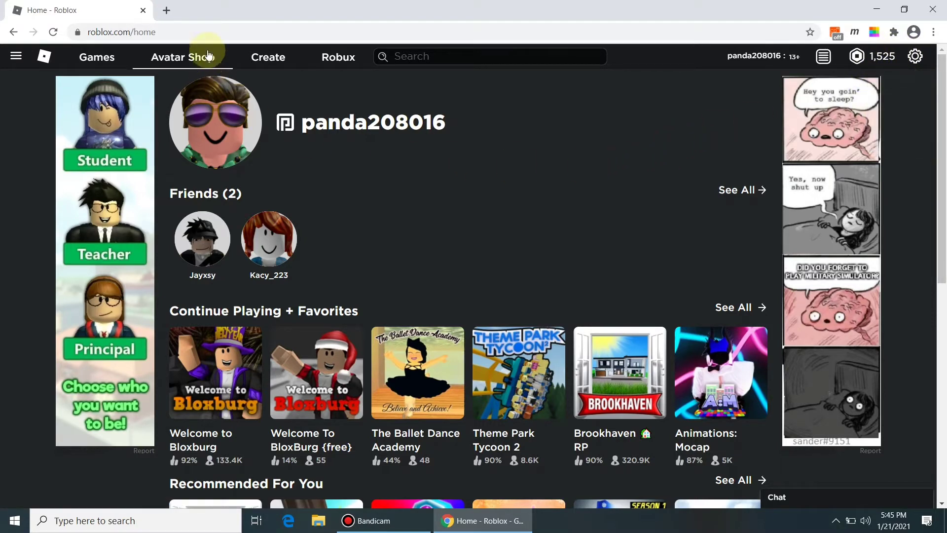
In a new tab, Google 'BTRoblox - Making Roblox Better' and open its Chrome Web Store page
click(167, 10)
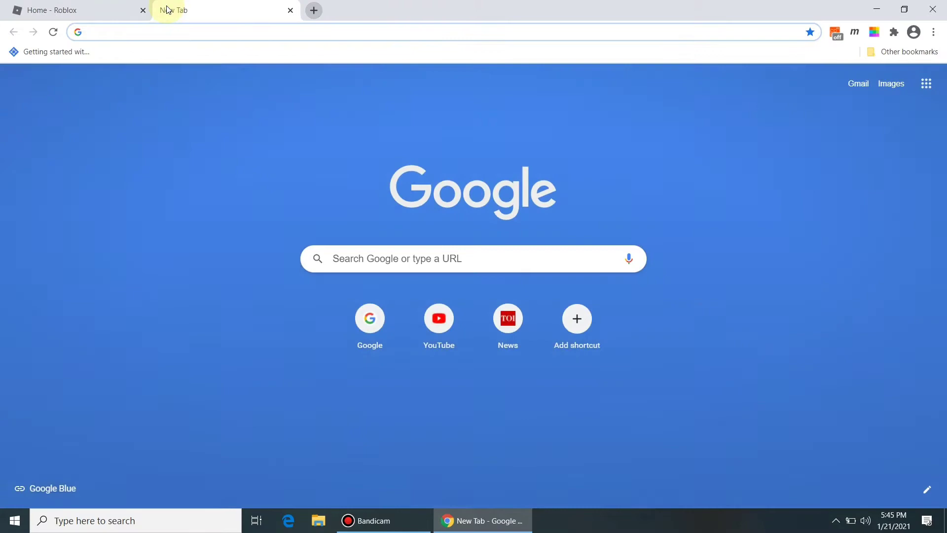
text(google.com)
key(Return)
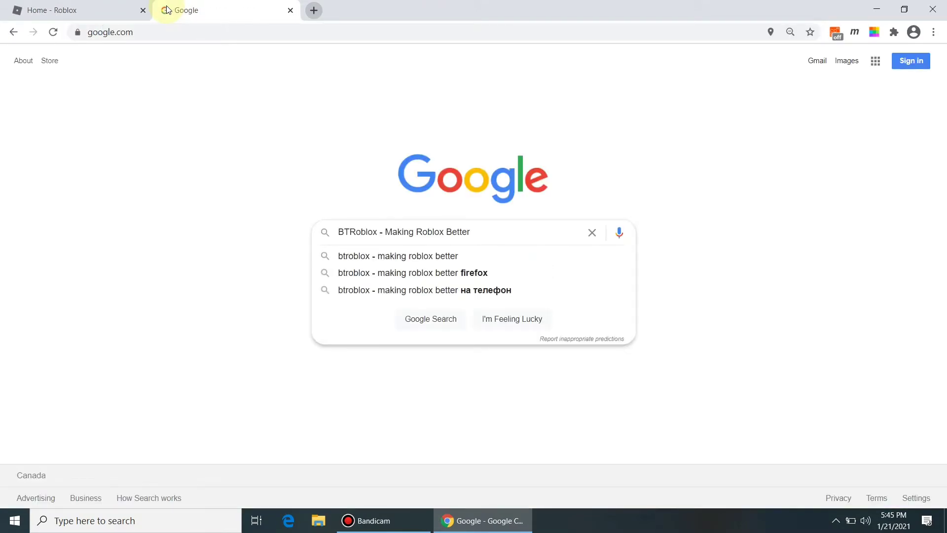
key(Return)
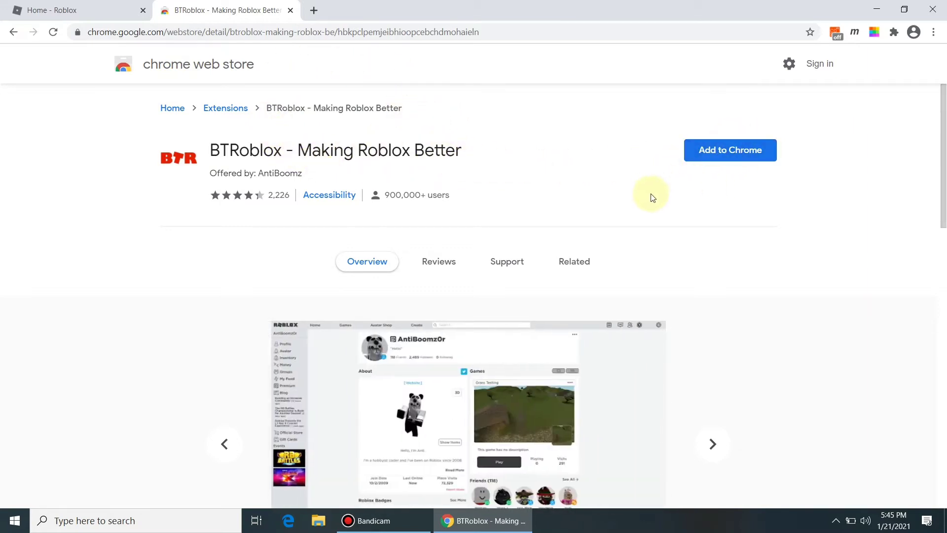
Add the BTRoblox - Making Roblox Better extension to Chrome, dismiss the notice, and return to Roblox
click(734, 157)
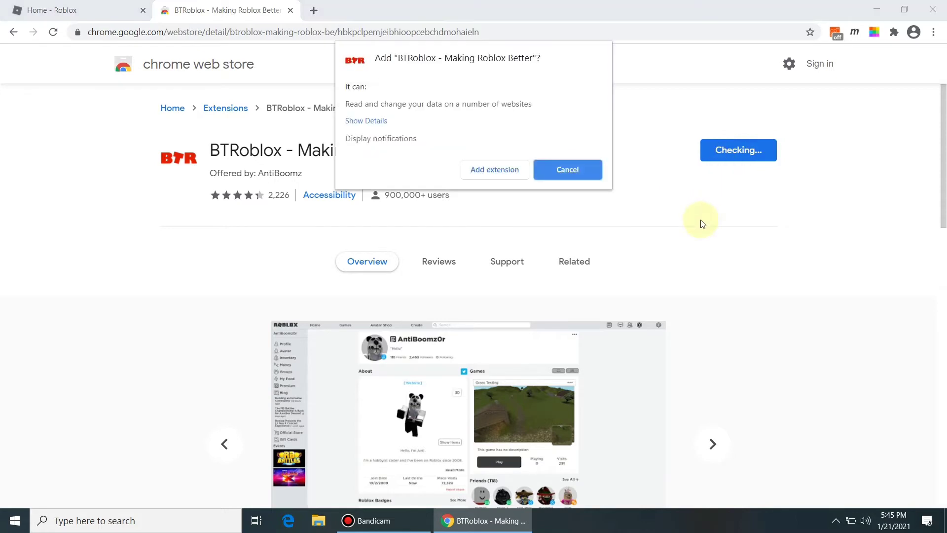
click(514, 173)
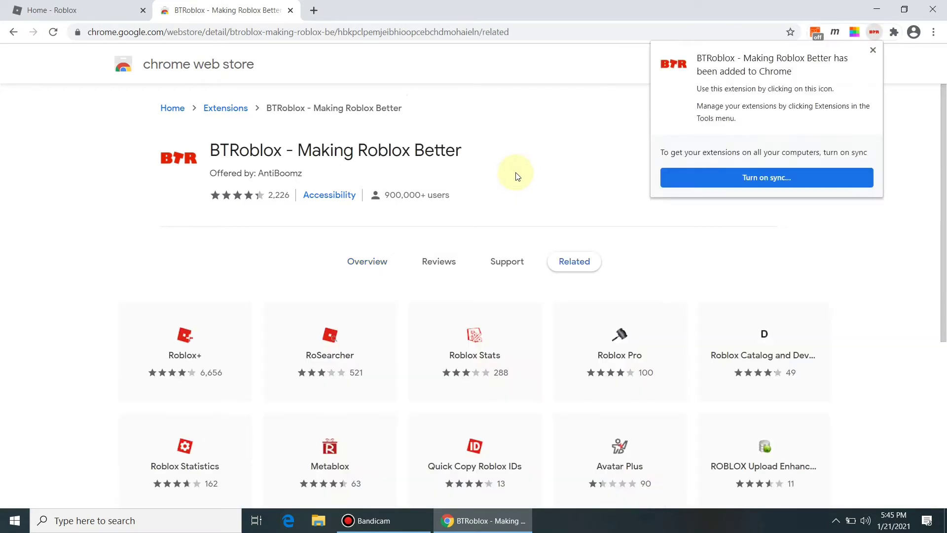
click(873, 49)
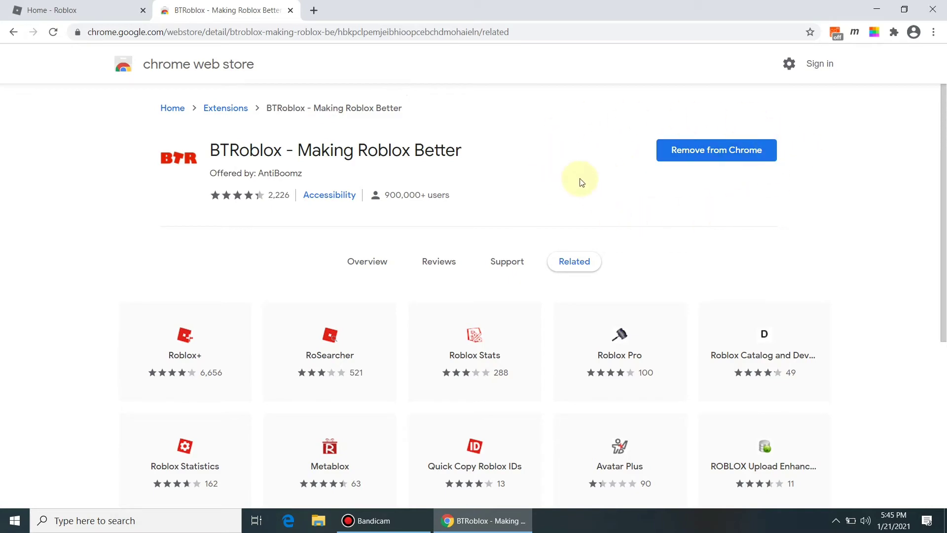
click(109, 17)
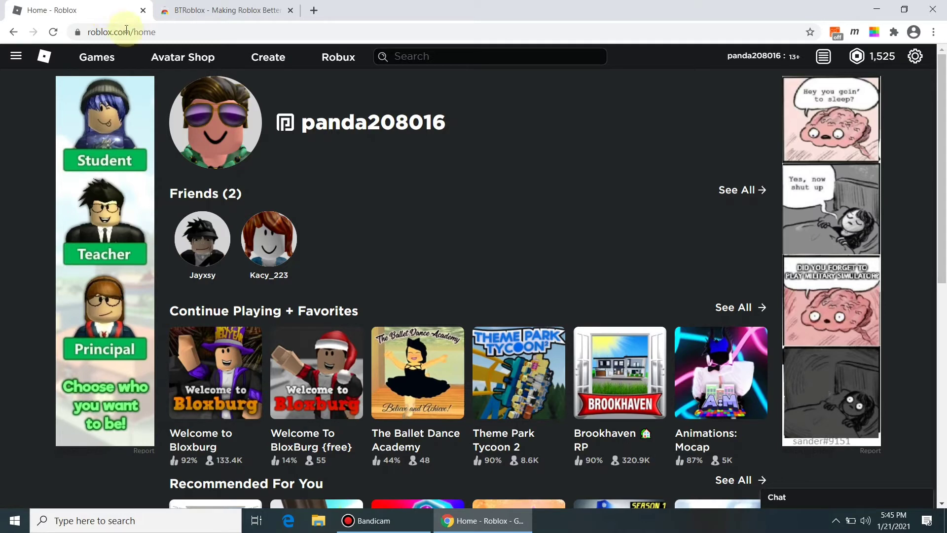
Reload the Roblox home page into the BTRoblox layout and open the gear menu showing BTR Settings
right_click(408, 146)
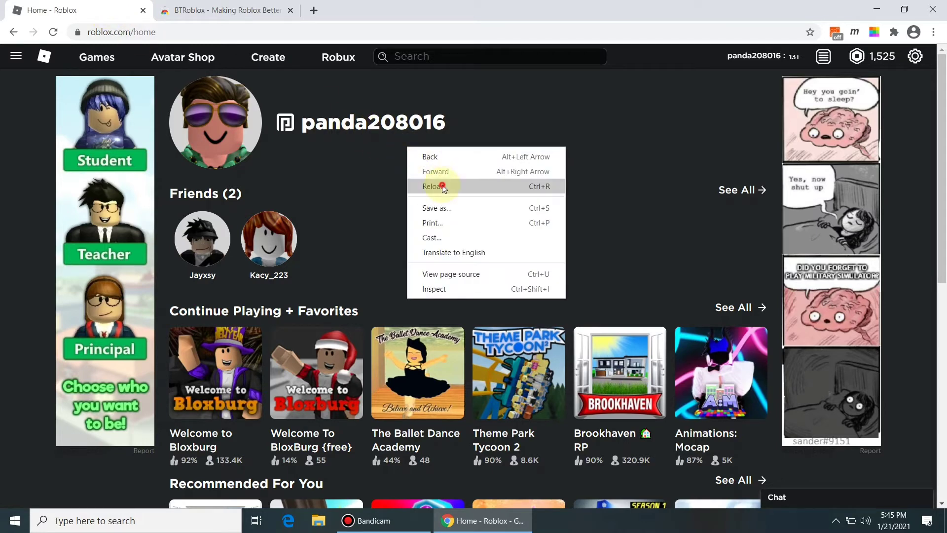
click(442, 186)
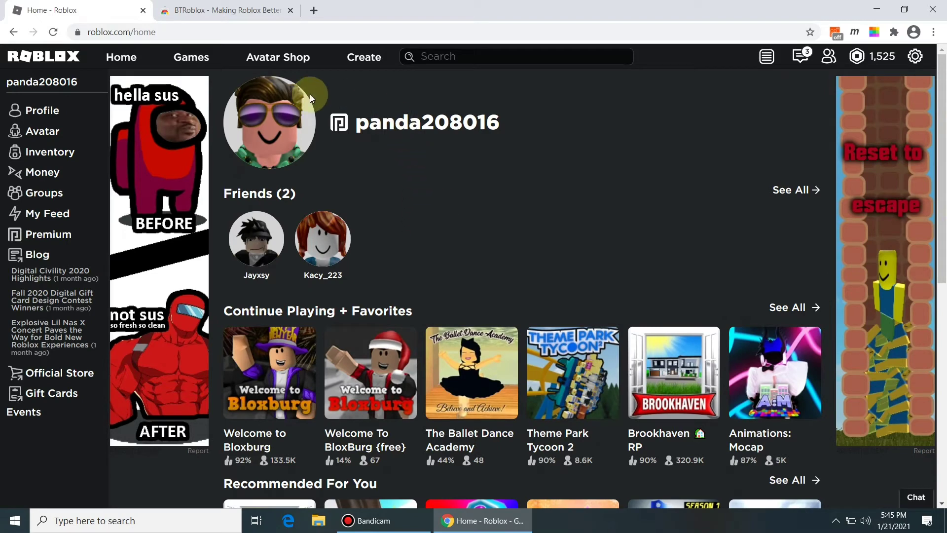
mouse_move(317, 197)
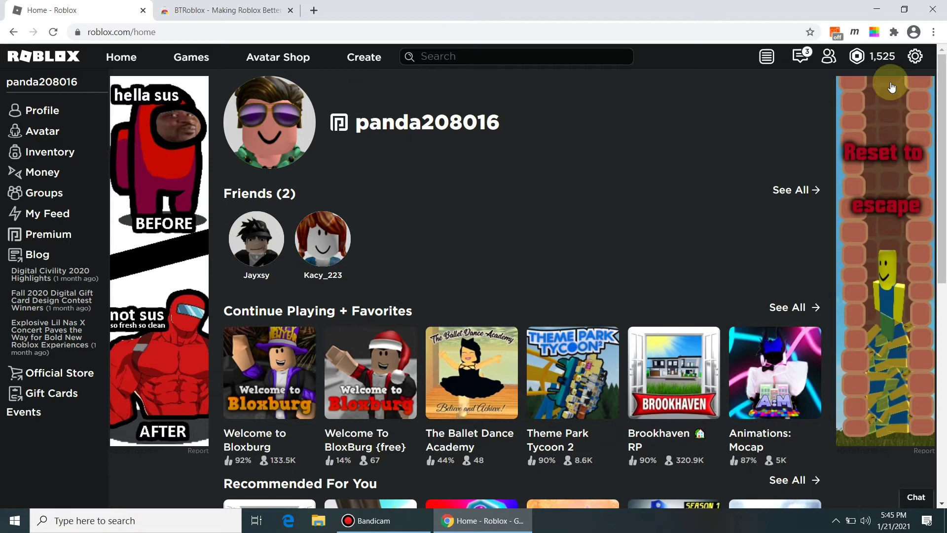
click(917, 60)
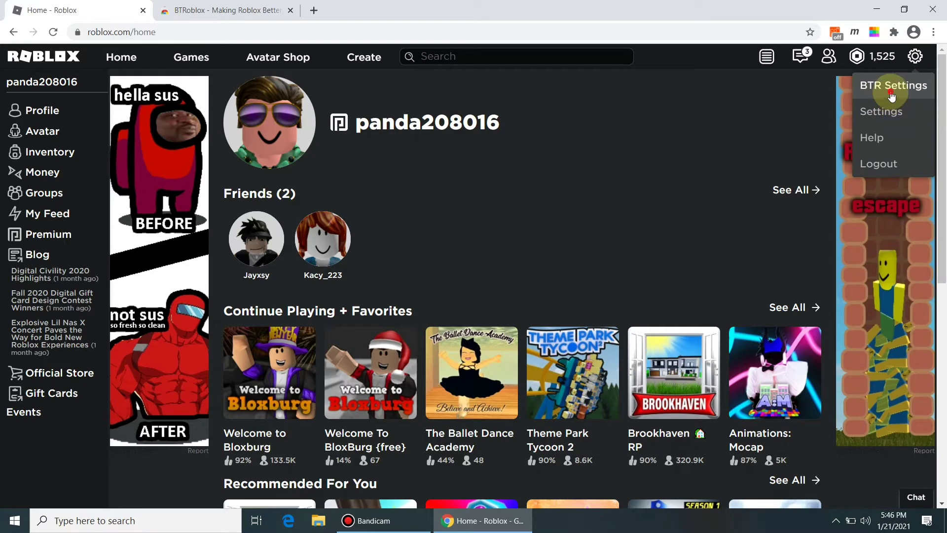
Open BTR Settings and try the Sky and Dark As Night themes
click(892, 95)
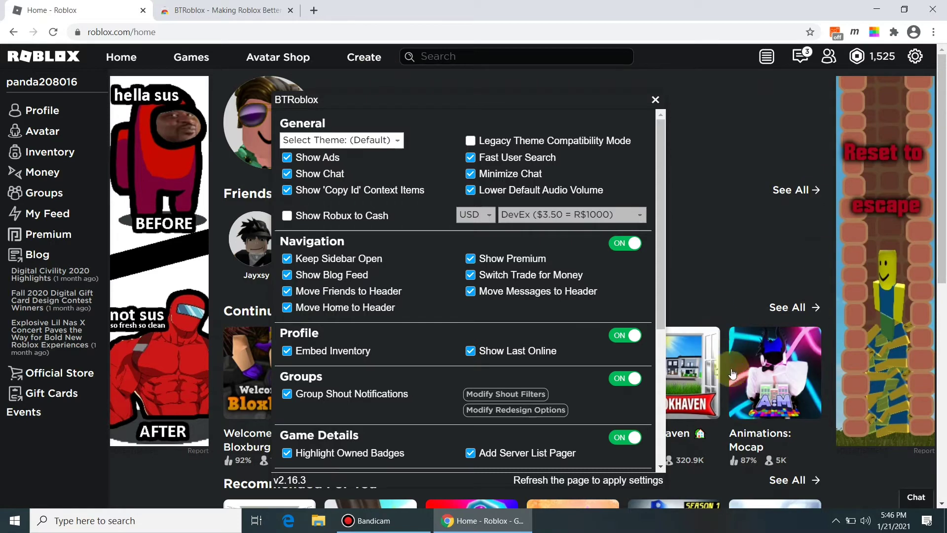
click(353, 139)
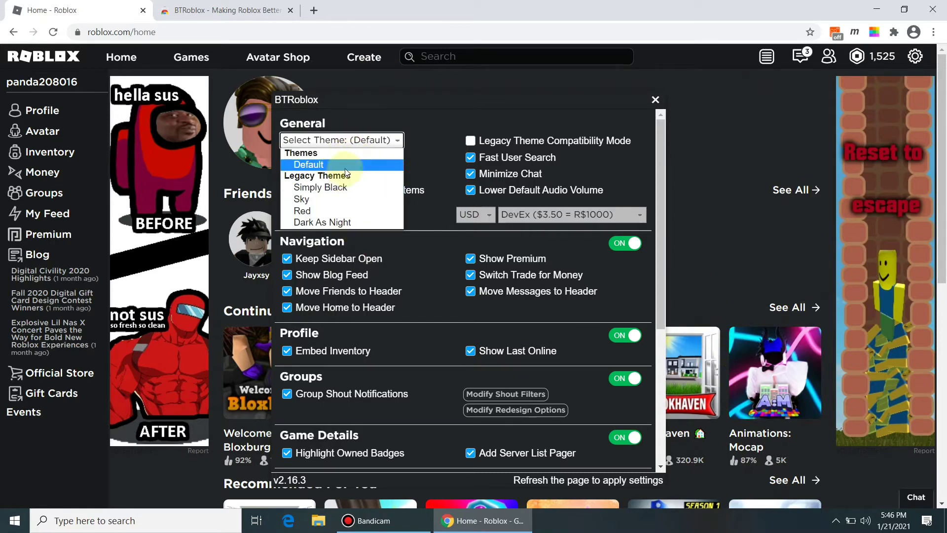
click(324, 200)
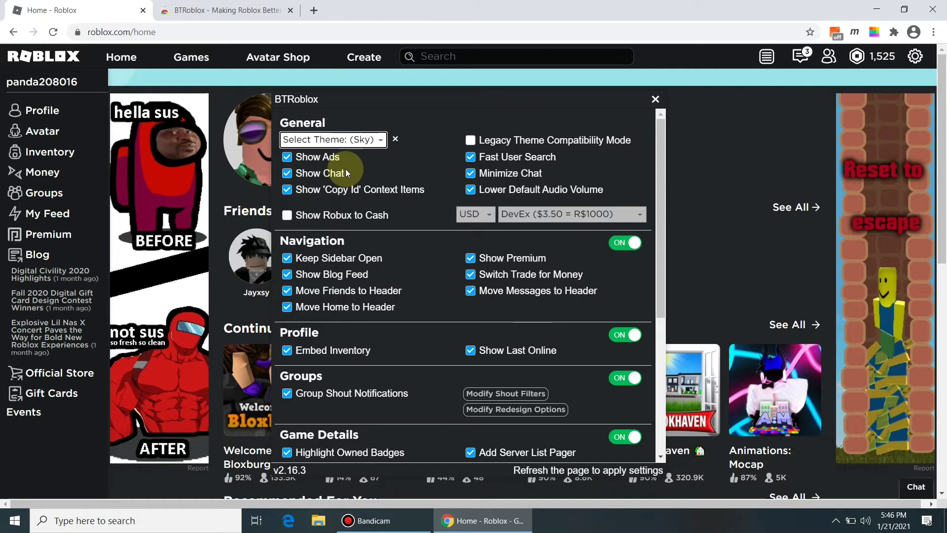
click(326, 140)
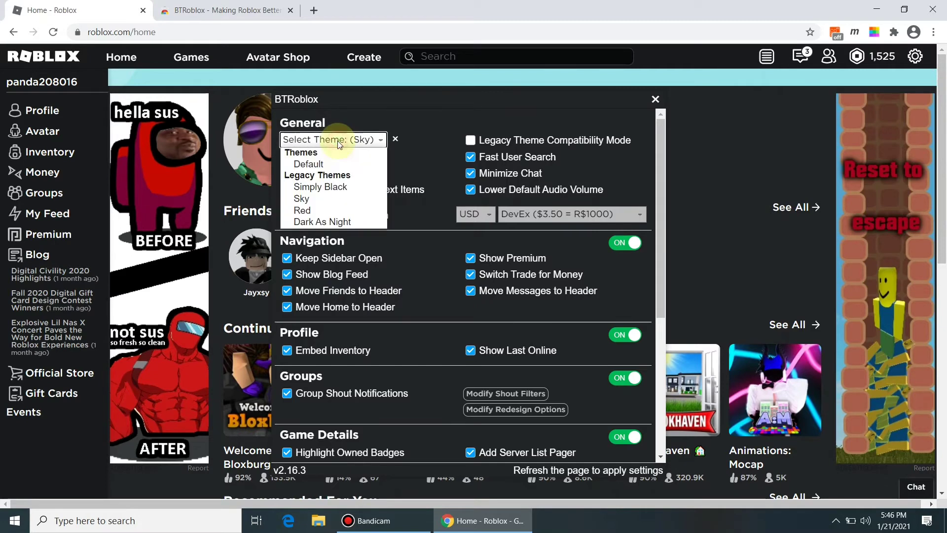
click(314, 223)
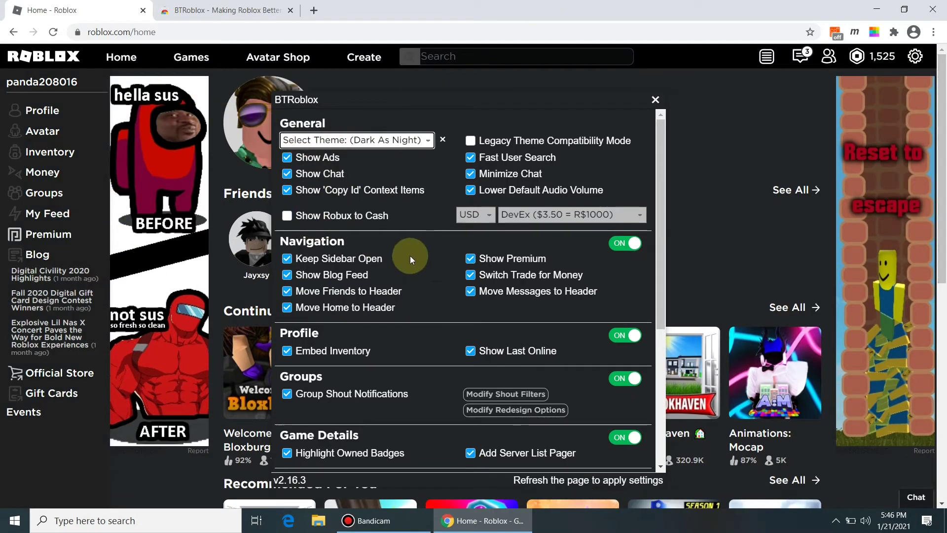
Choose the Simply Black theme and enable Show Robux to Cash
click(406, 140)
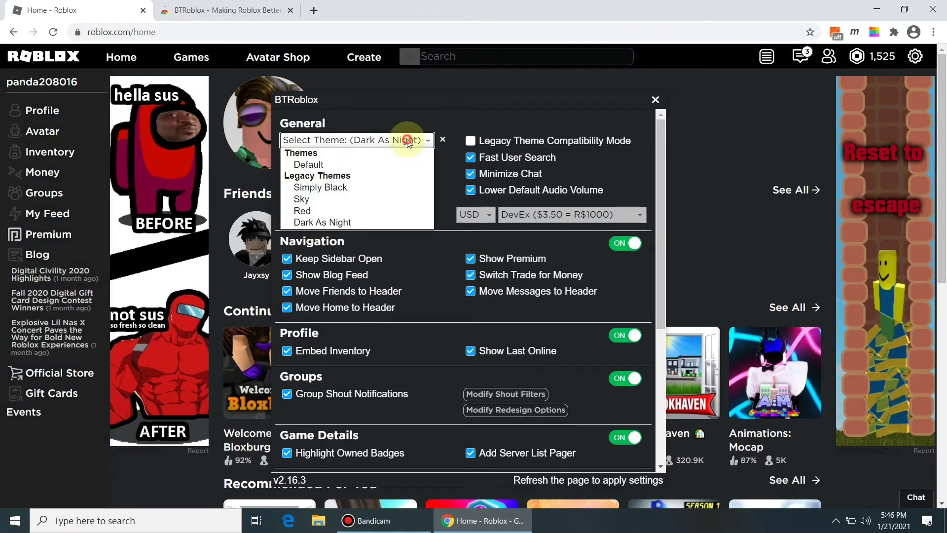
click(384, 186)
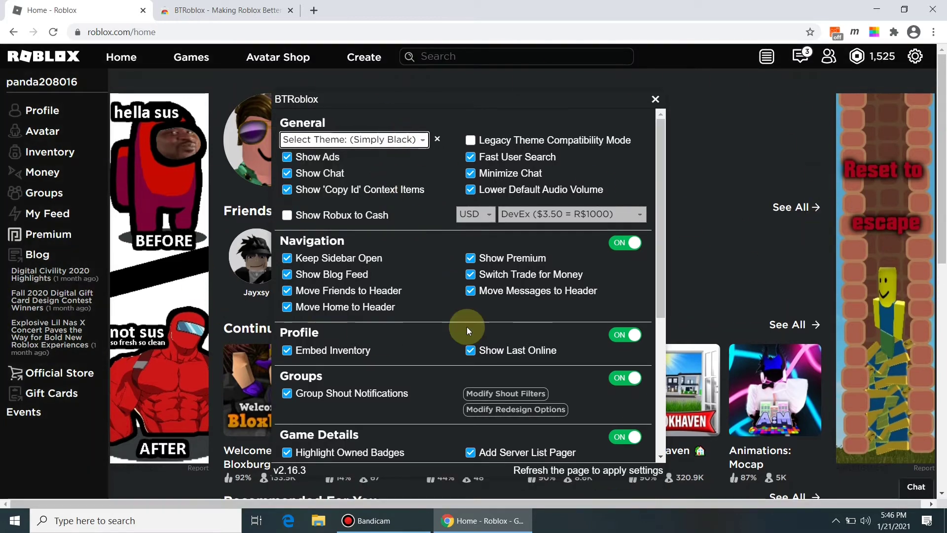
click(390, 140)
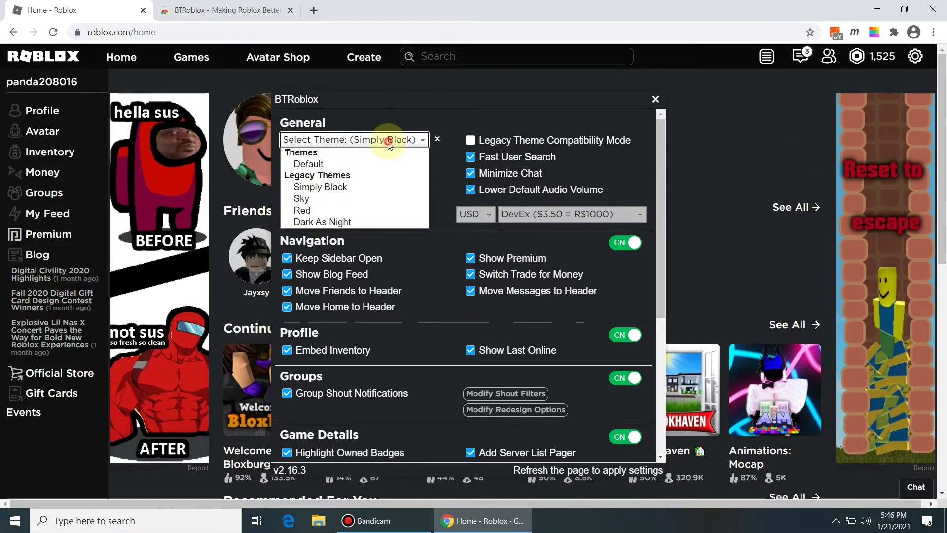
click(457, 114)
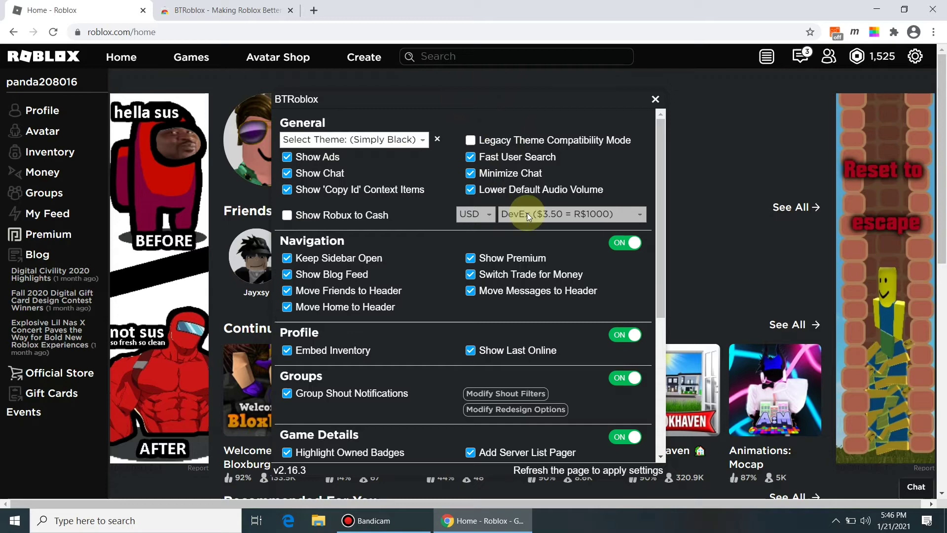
click(287, 215)
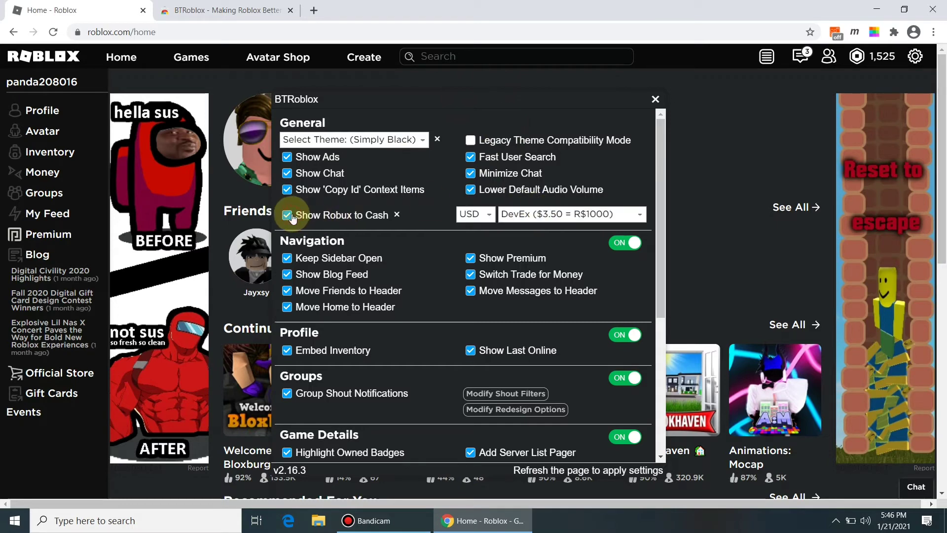
click(491, 216)
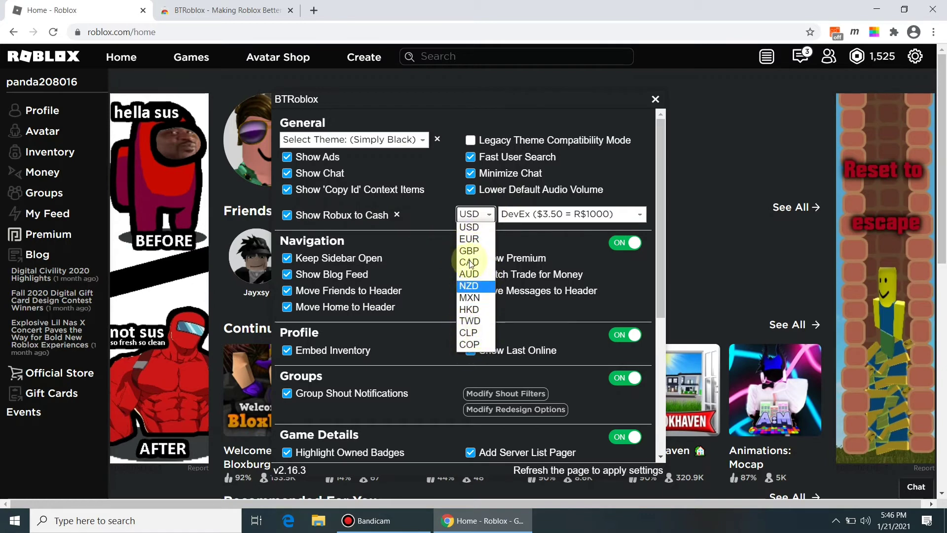
click(515, 216)
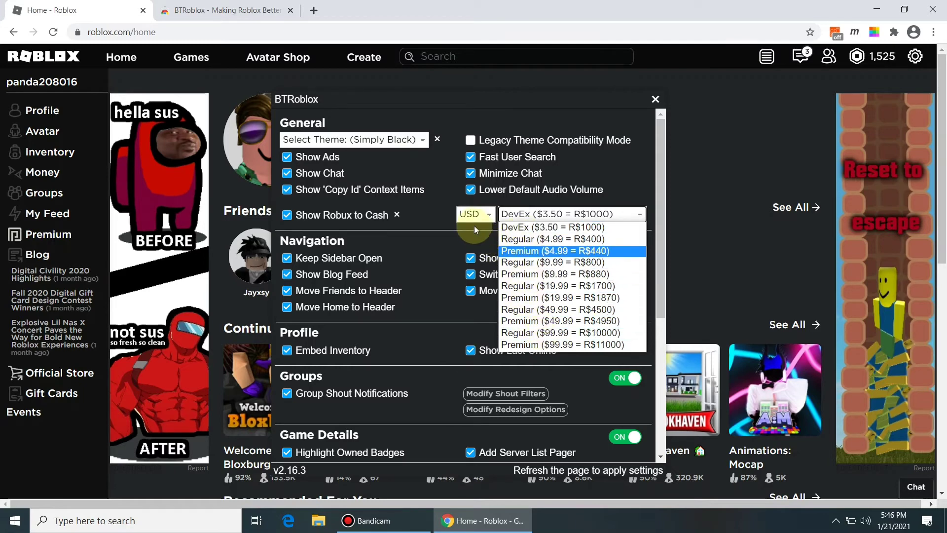
click(443, 164)
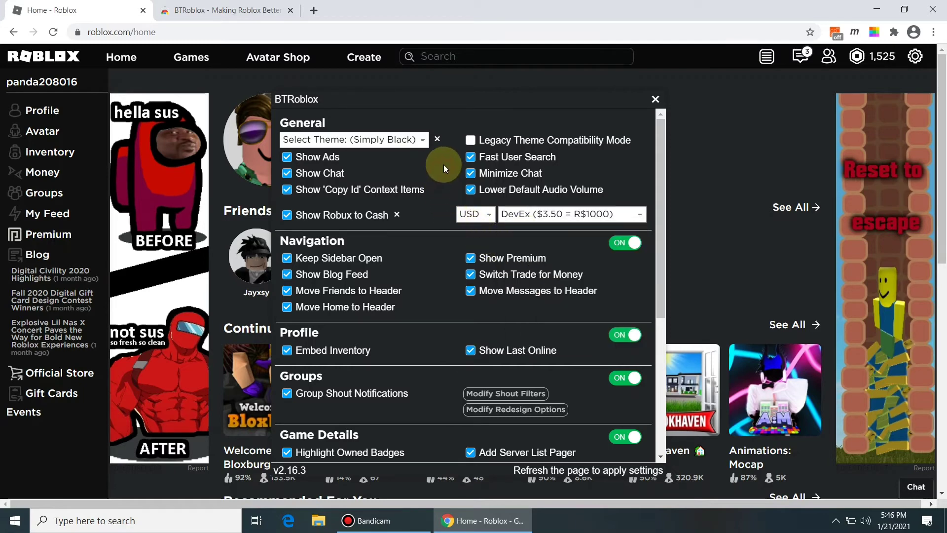
click(470, 141)
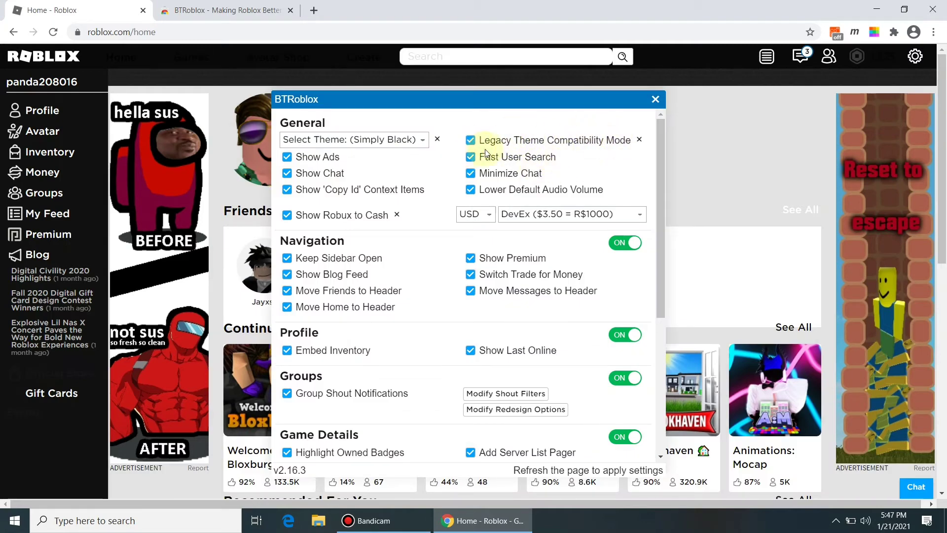
click(472, 141)
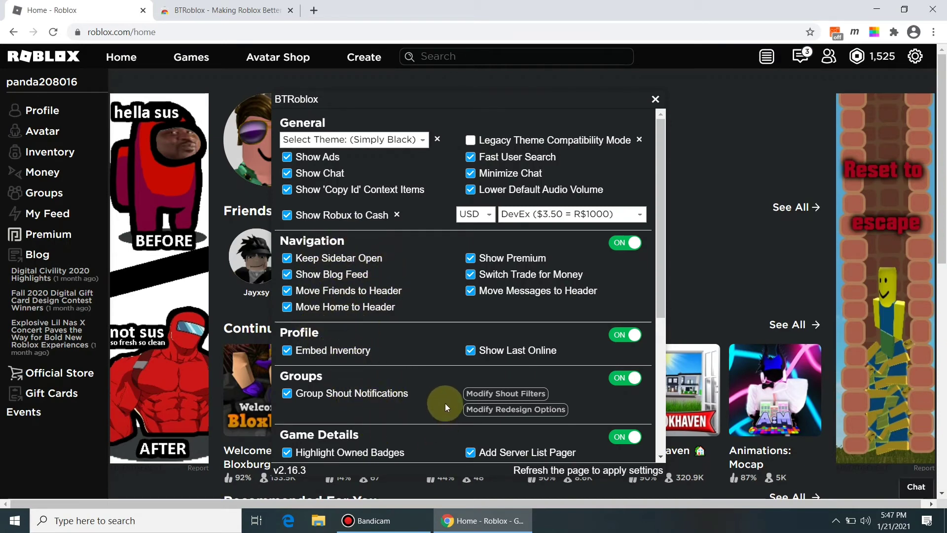
Enable Show Owned Items under Catalog and close the BTRoblox settings panel
scroll(445, 404, down, 2)
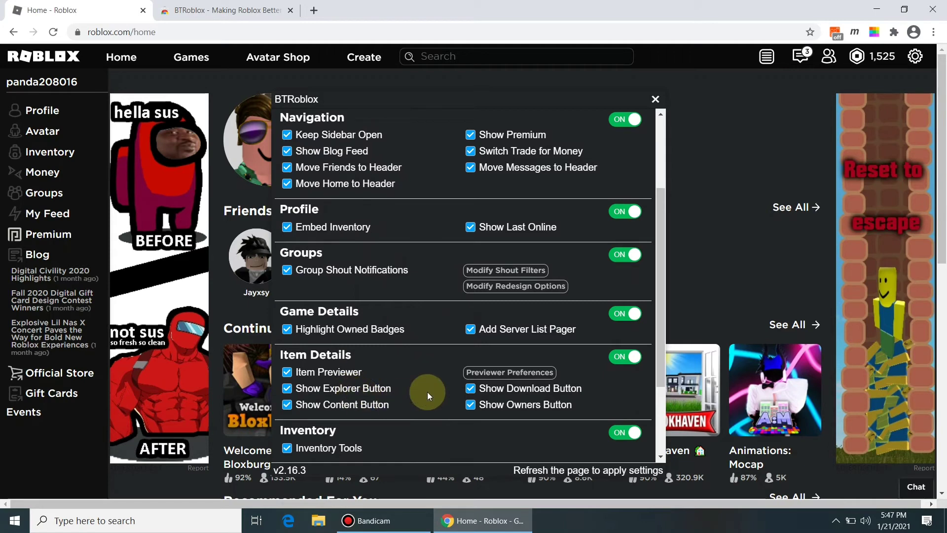
scroll(370, 328, down, 2)
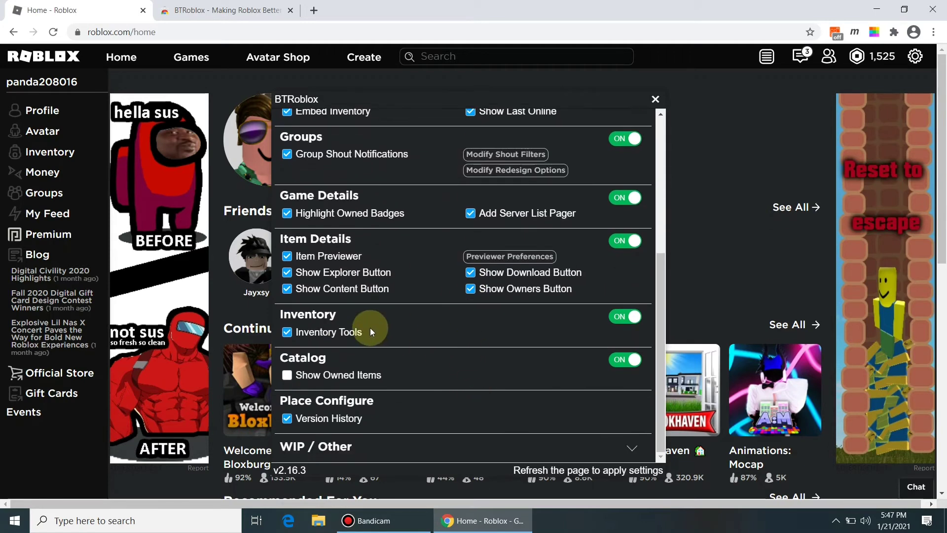
click(350, 378)
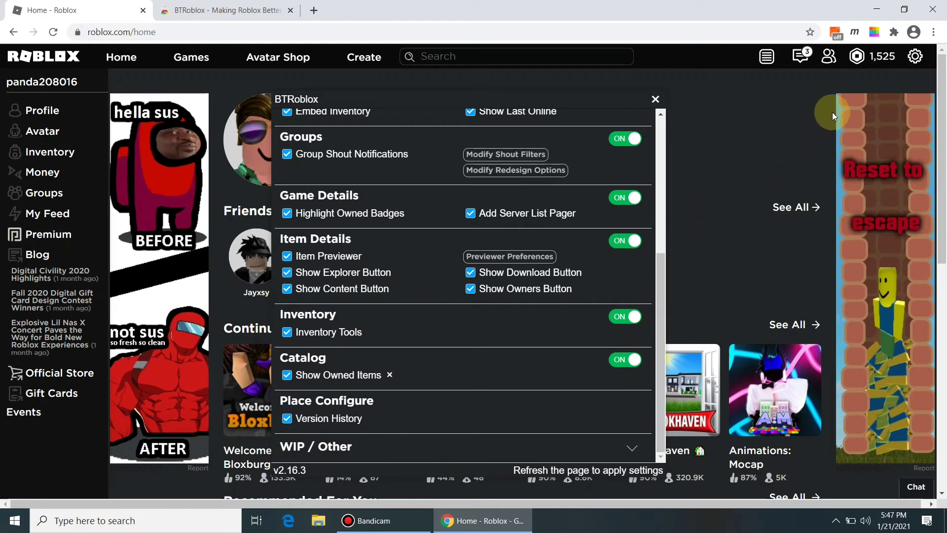
click(916, 57)
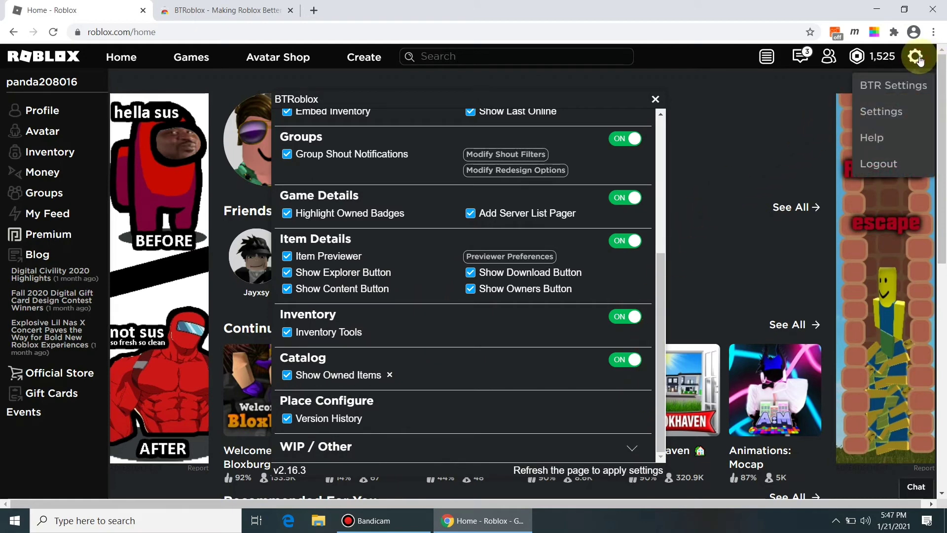
click(656, 100)
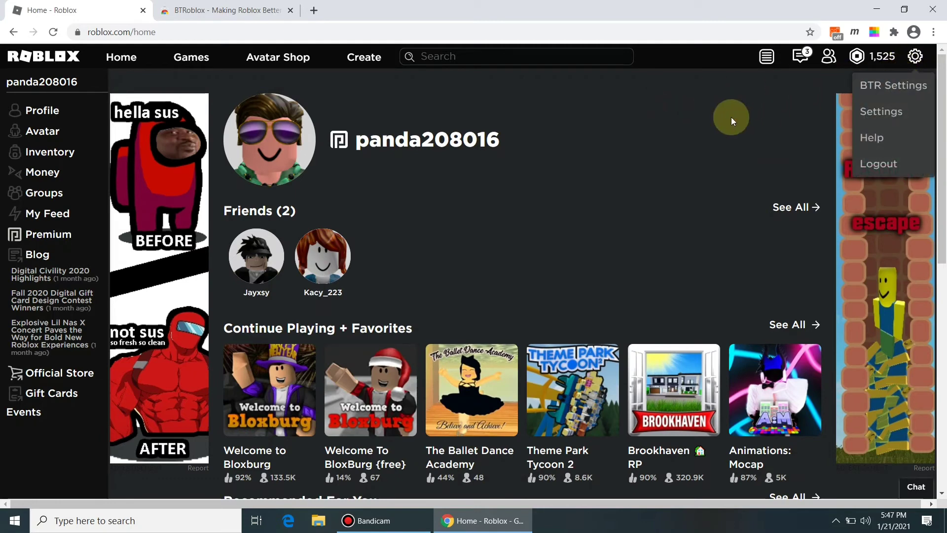
Remove BTRoblox from Chrome on its Web Store tab, then go back to the Roblox home tab
click(243, 11)
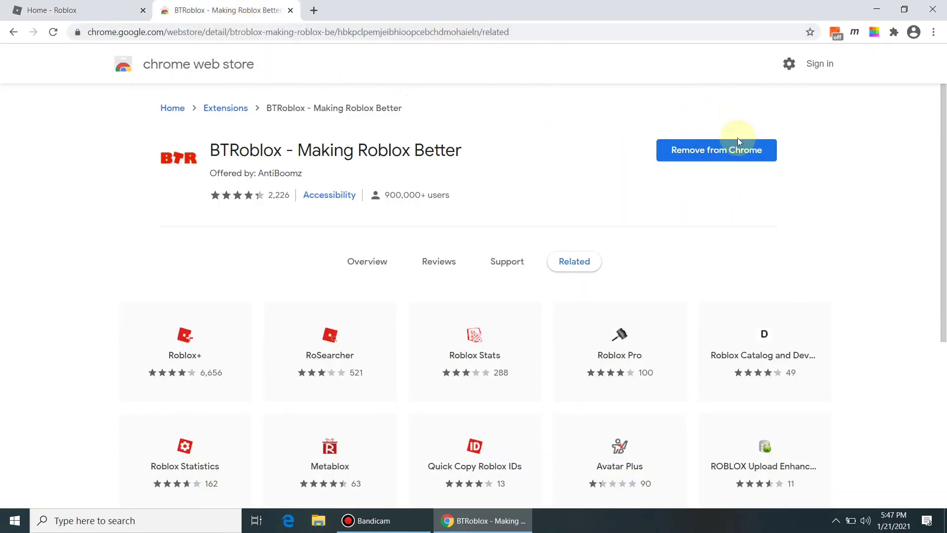
click(739, 150)
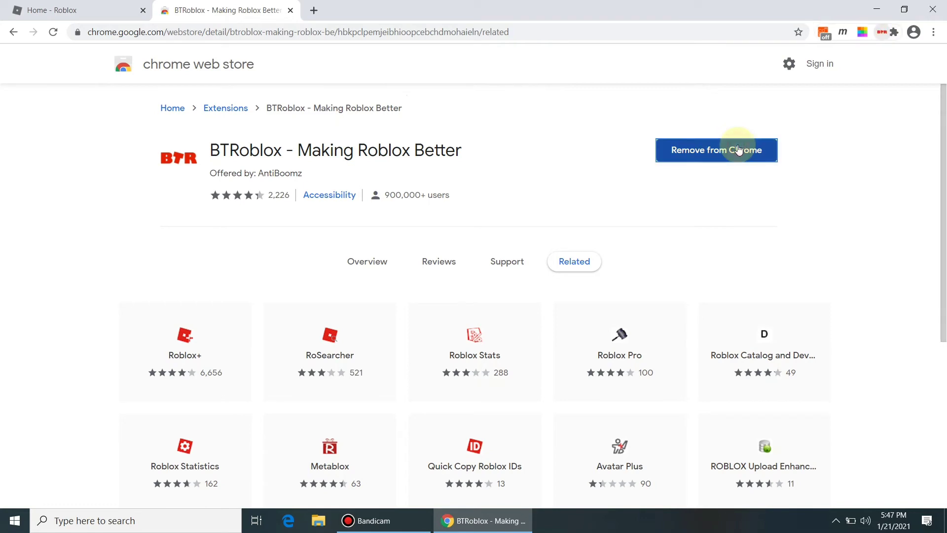
click(796, 127)
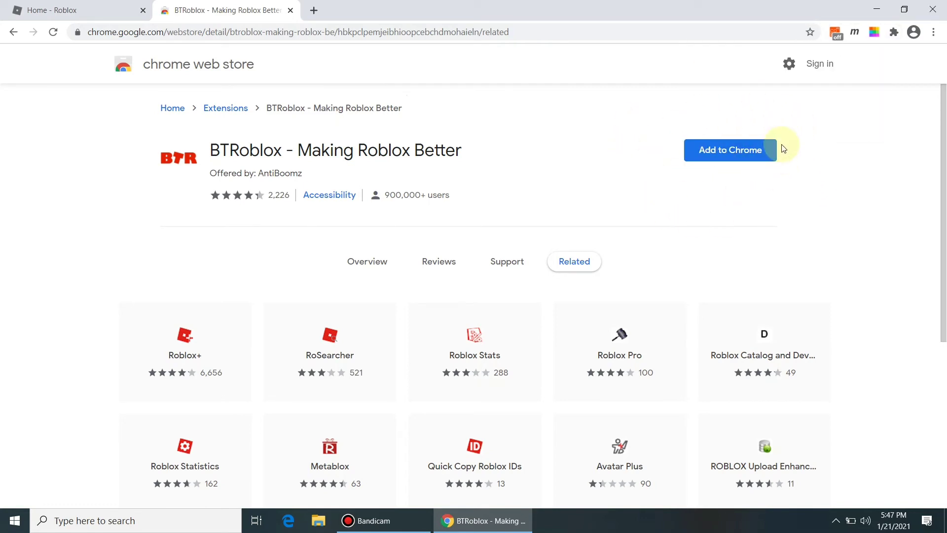
click(97, 13)
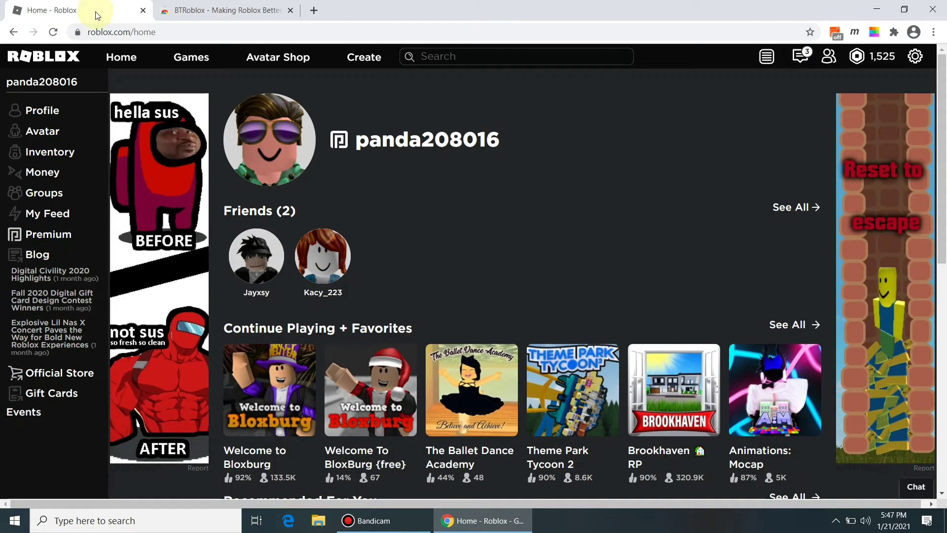
Reload the Roblox home page and confirm the gear menu no longer lists BTR Settings
click(917, 58)
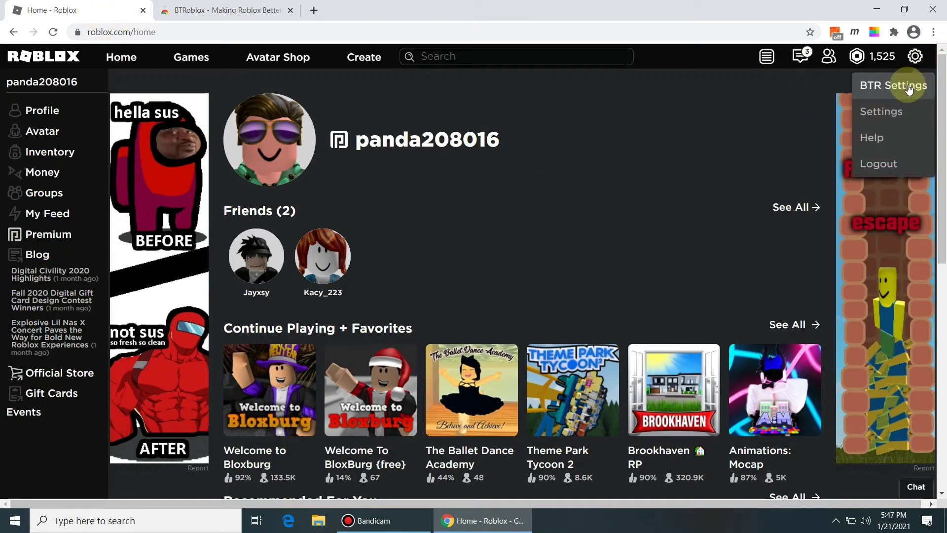
click(561, 154)
right_click(561, 153)
click(592, 189)
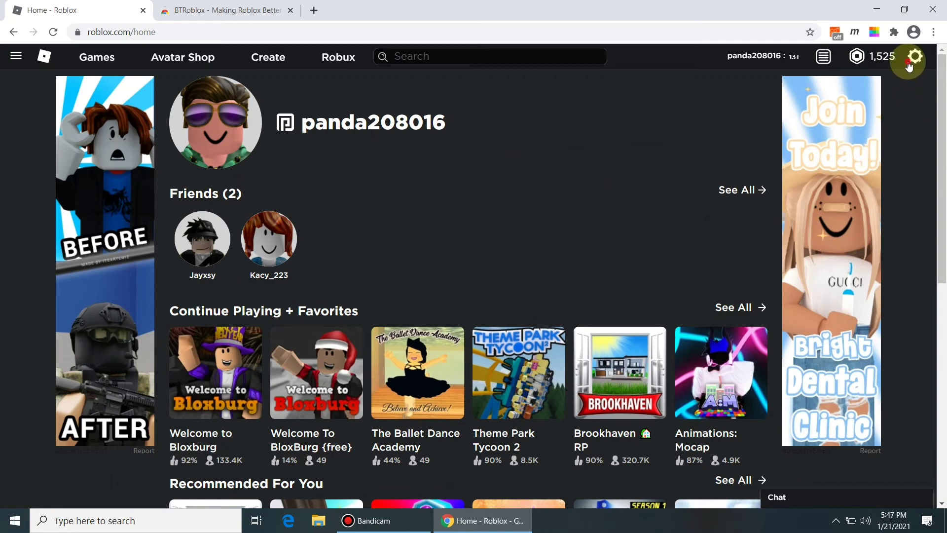
click(909, 65)
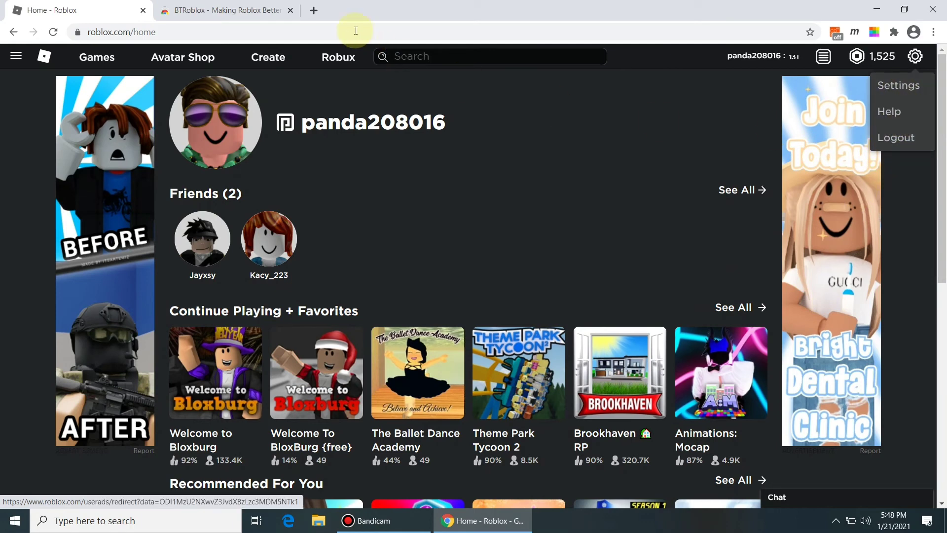
Re-add BTRoblox to Chrome from its Web Store tab, briefly checking the Roblox home tab
click(217, 9)
click(718, 149)
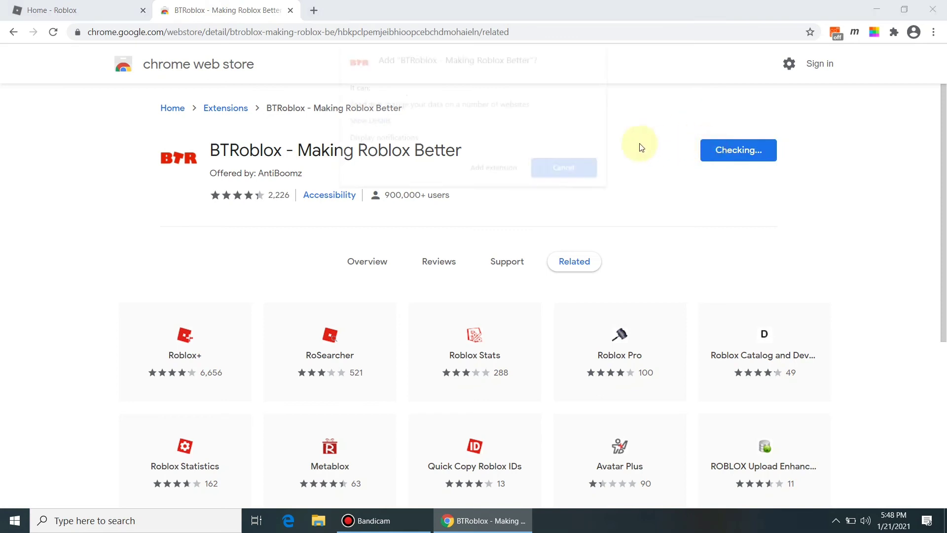
click(501, 179)
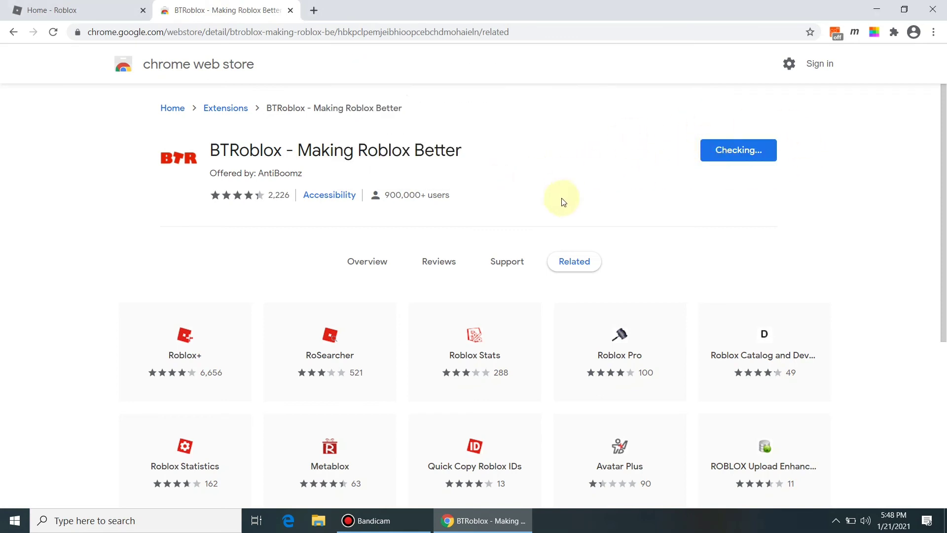
click(75, 10)
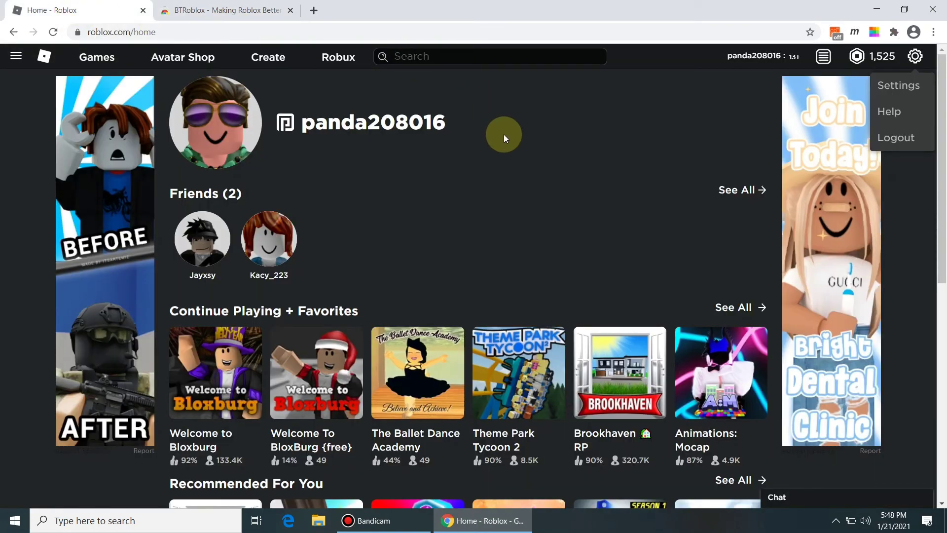
click(202, 14)
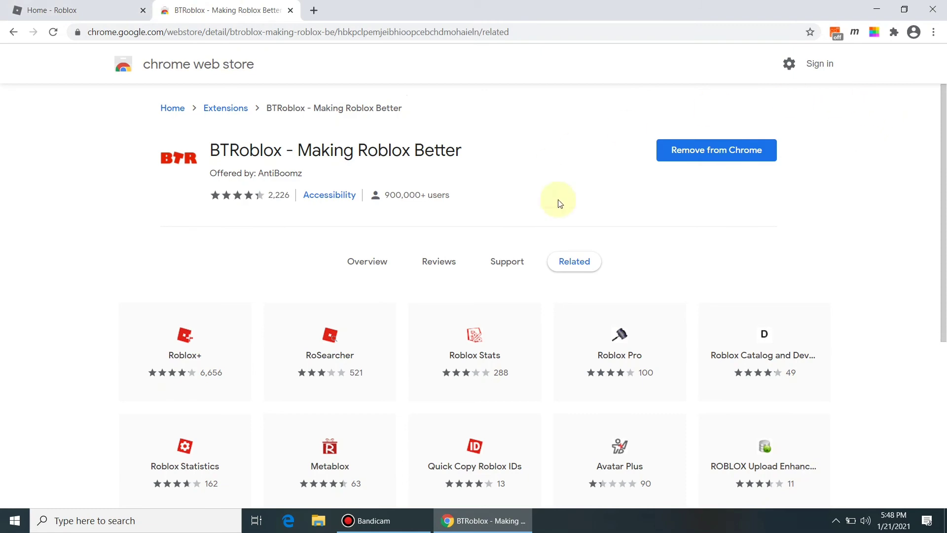
Reload the Roblox home tab and confirm BTR Settings is back in the gear menu
click(86, 12)
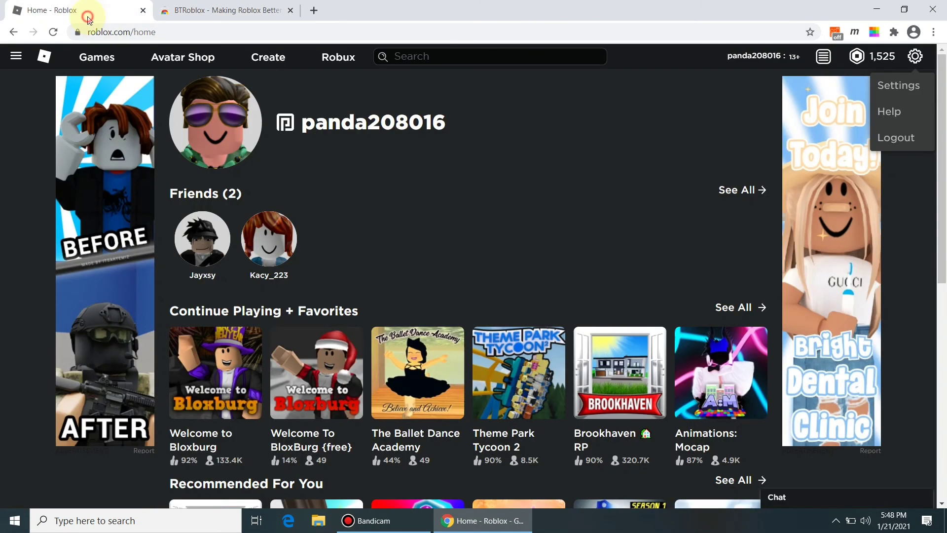
right_click(641, 126)
click(674, 170)
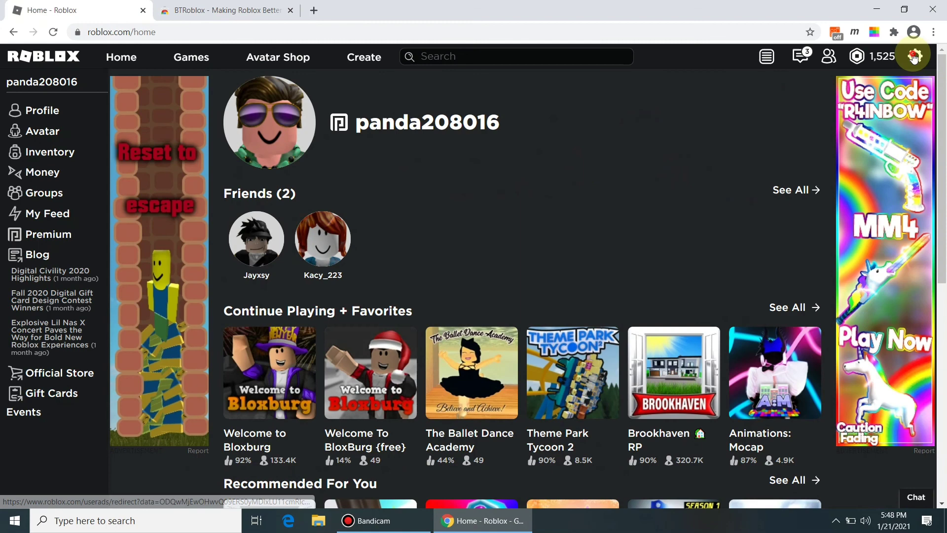
click(914, 56)
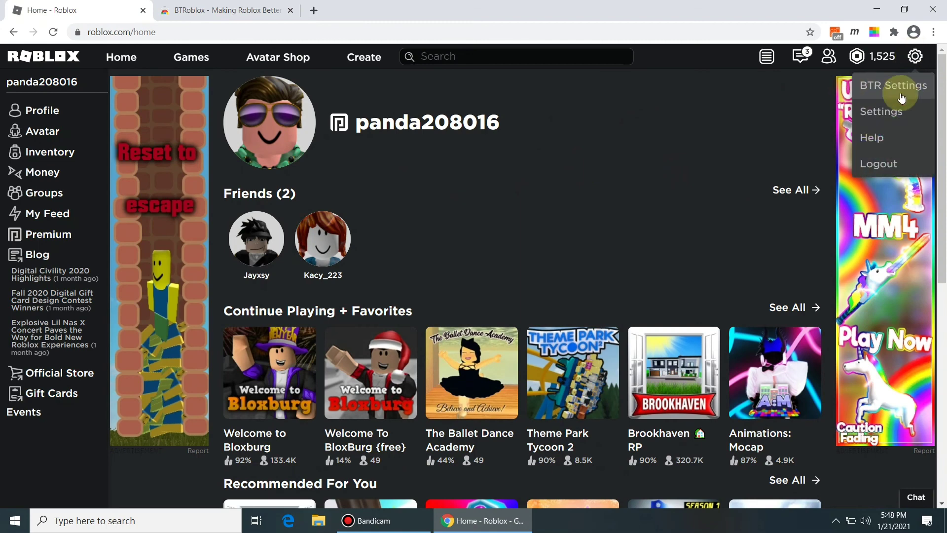